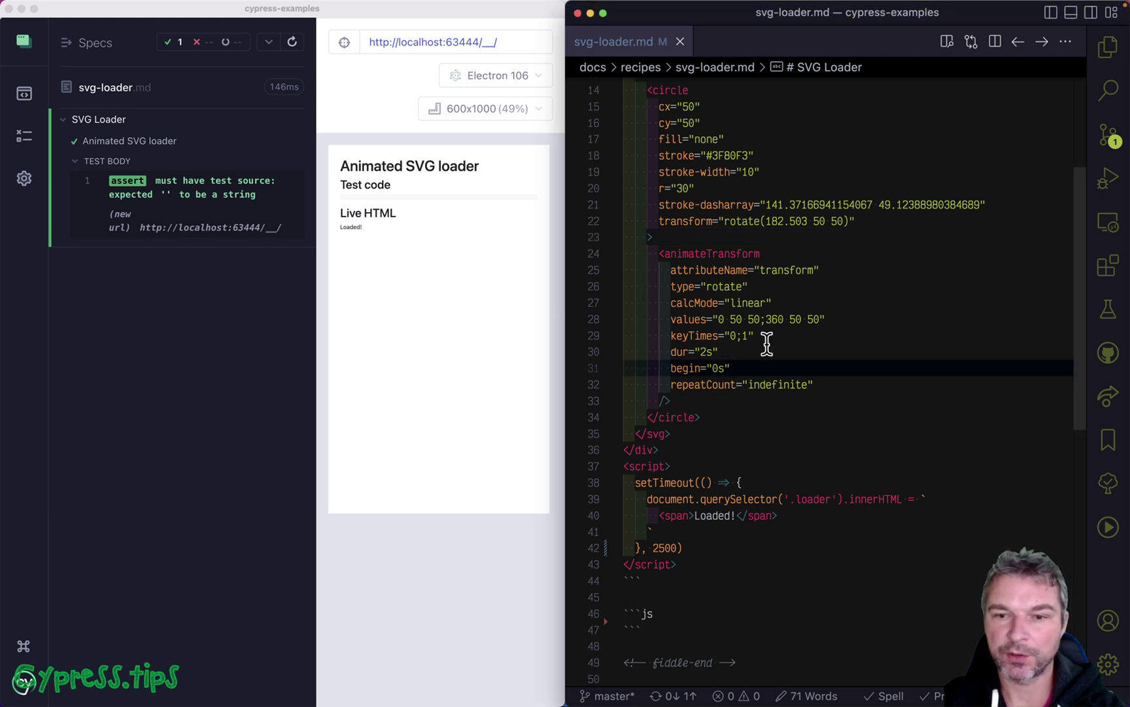
scroll(776, 284, "up", 4)
scroll(742, 185, "up", 3)
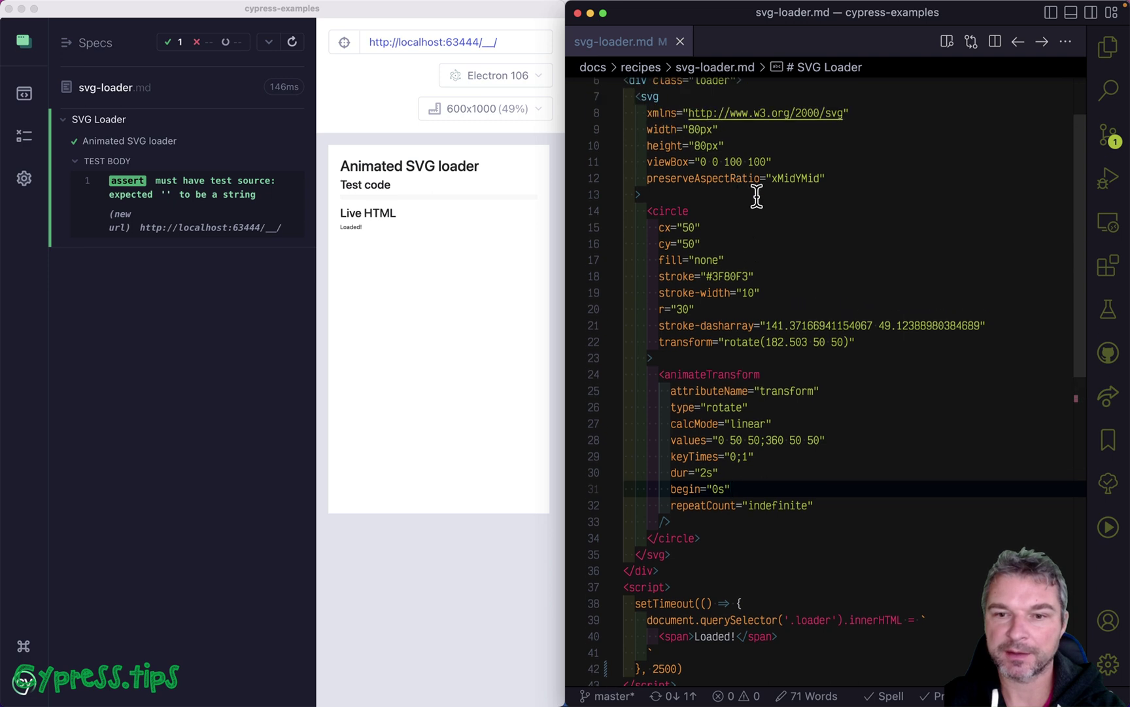
Add cy.get('.loader svg').should('be.visible') to the js block and save to rerun Cypress.
left_click(791, 227)
key("super+s")
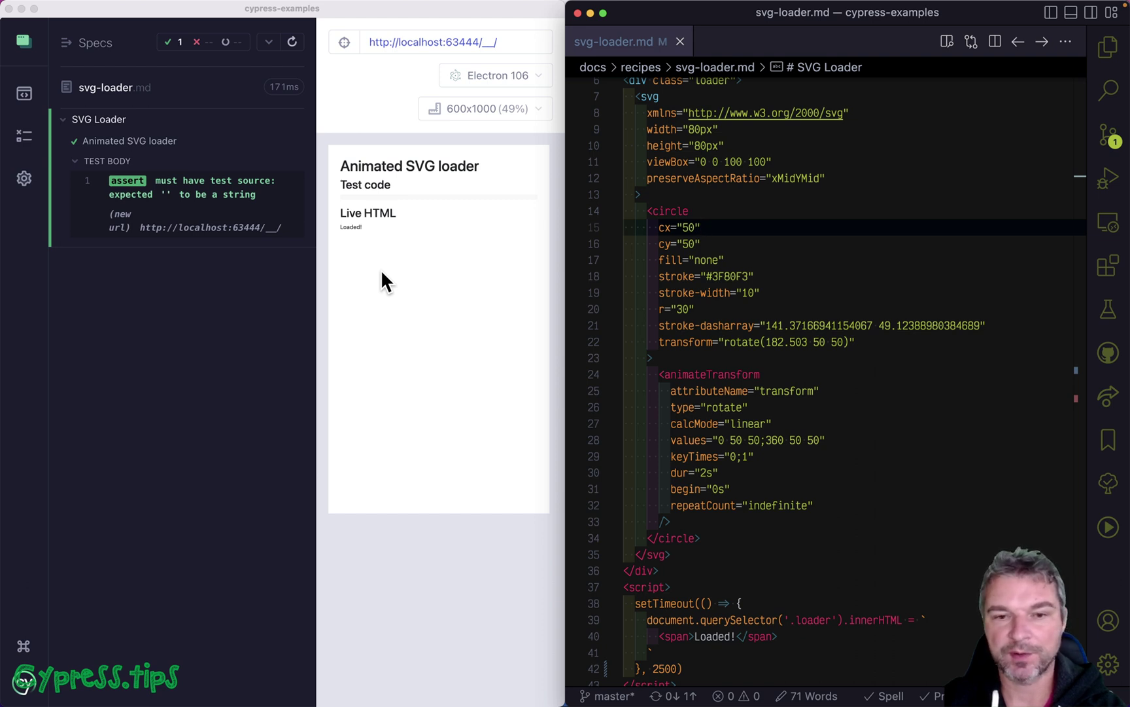
scroll(645, 371, "down", 5)
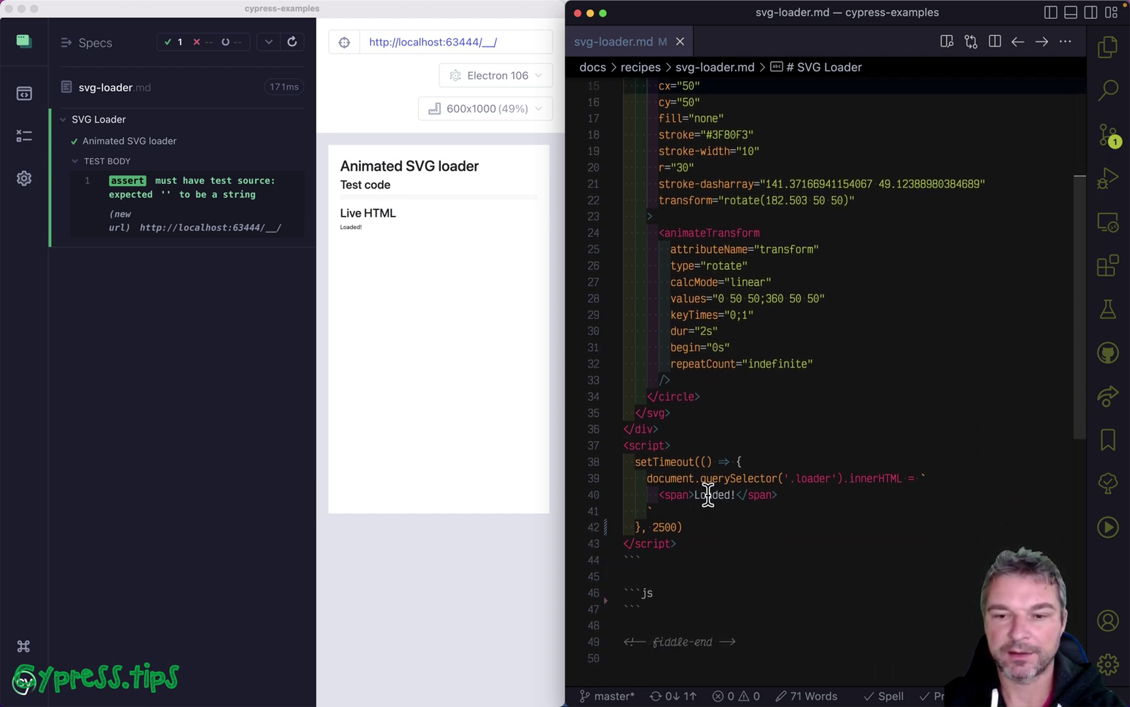
scroll(712, 494, "down", 5)
scroll(712, 494, "down", 4)
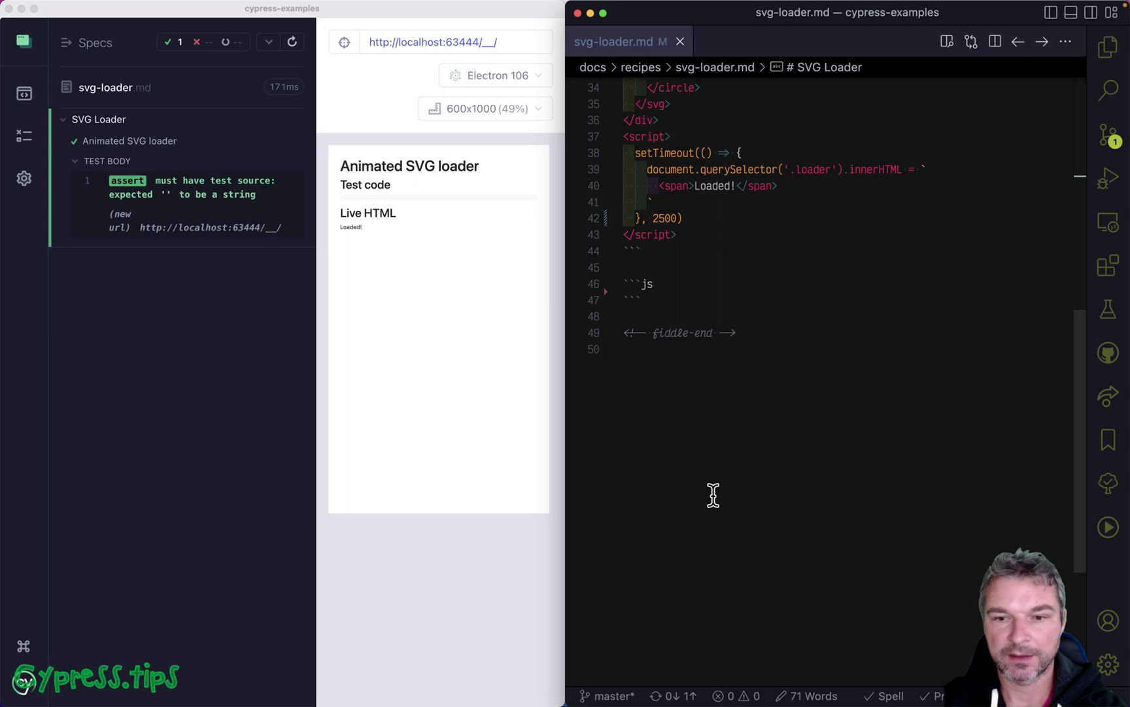
left_click(695, 282)
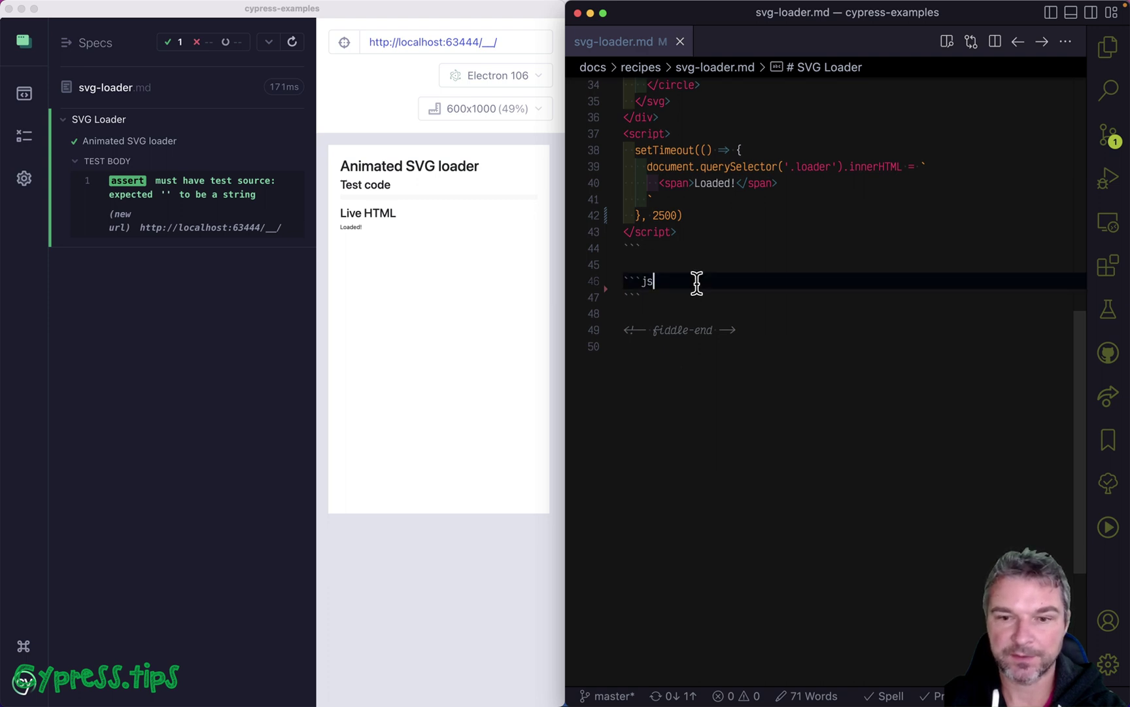
key("Return")
type("cy.")
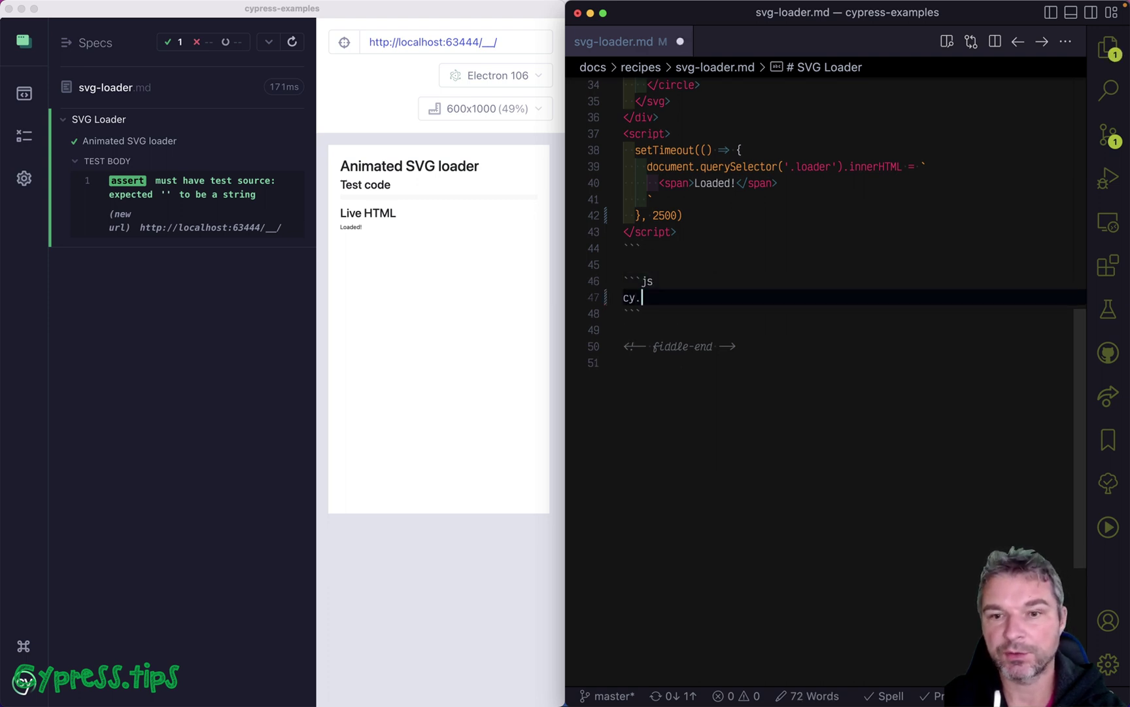
scroll(707, 265, "up", 10)
scroll(708, 221, "up", 3)
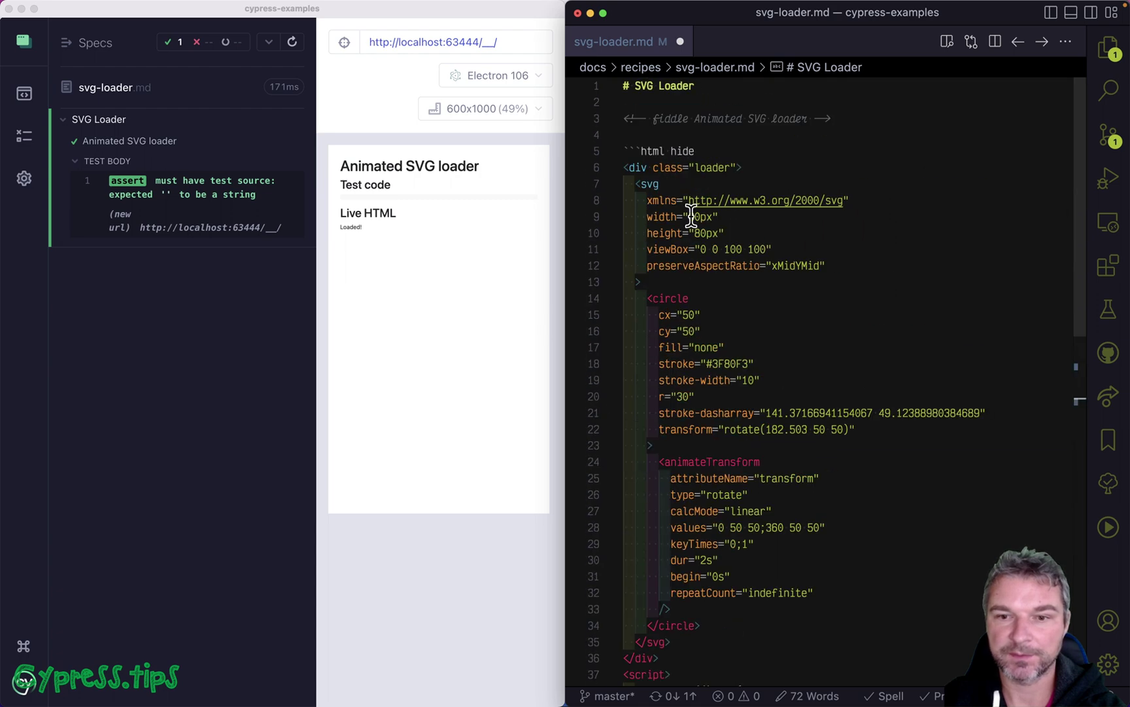
scroll(707, 202, "down", 8)
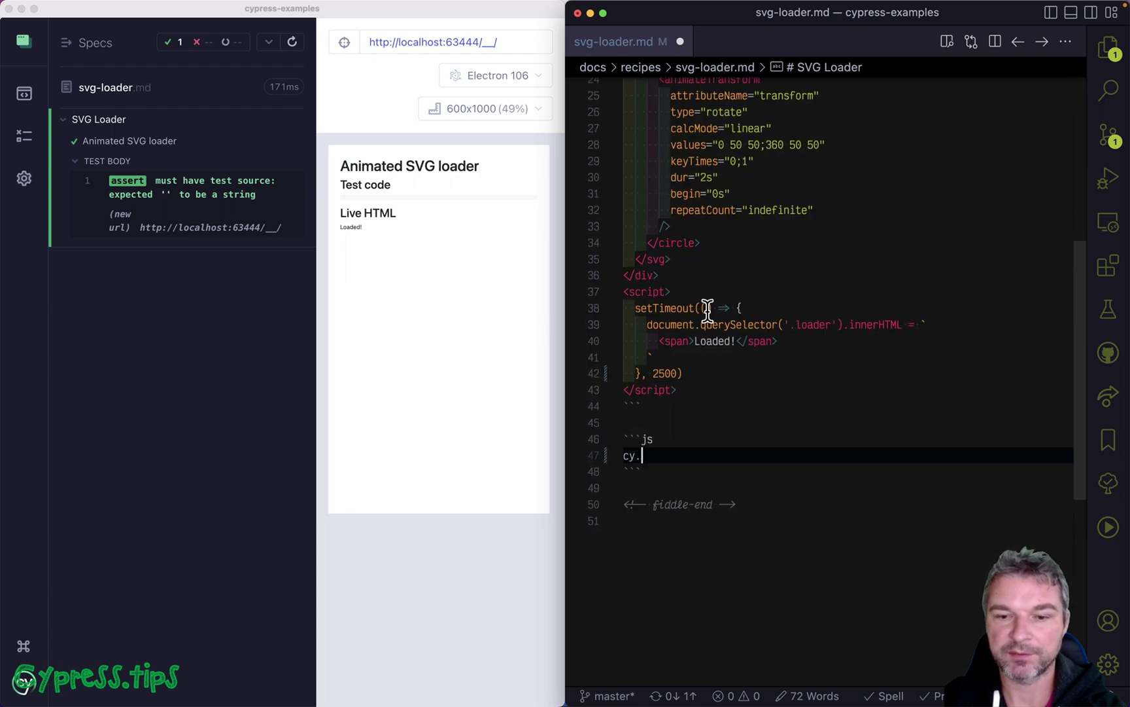
scroll(706, 305, "down", 3)
scroll(706, 305, "down", 2)
type("get('.")
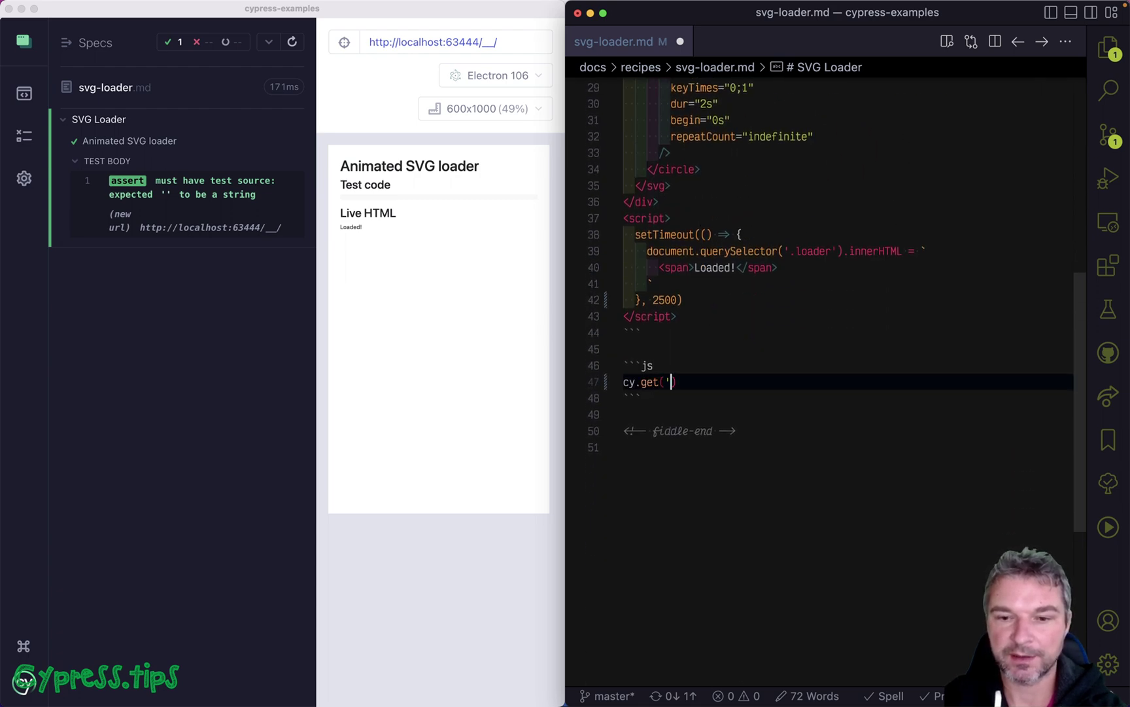
type("loader s")
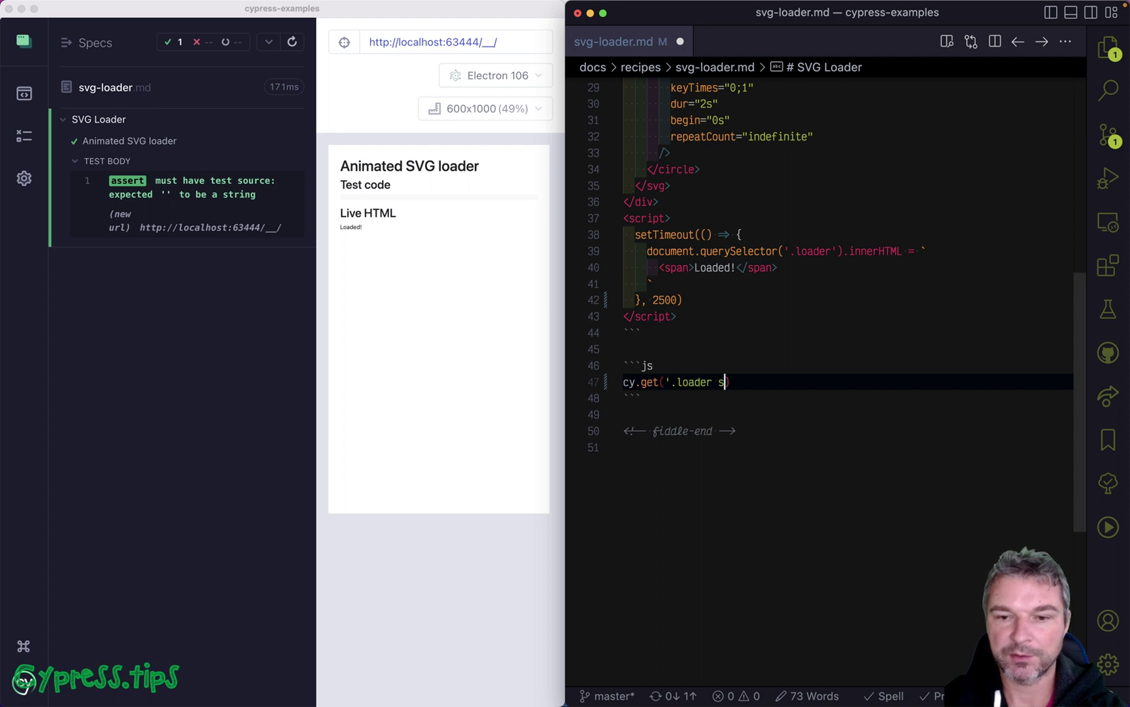
type("vg').should")
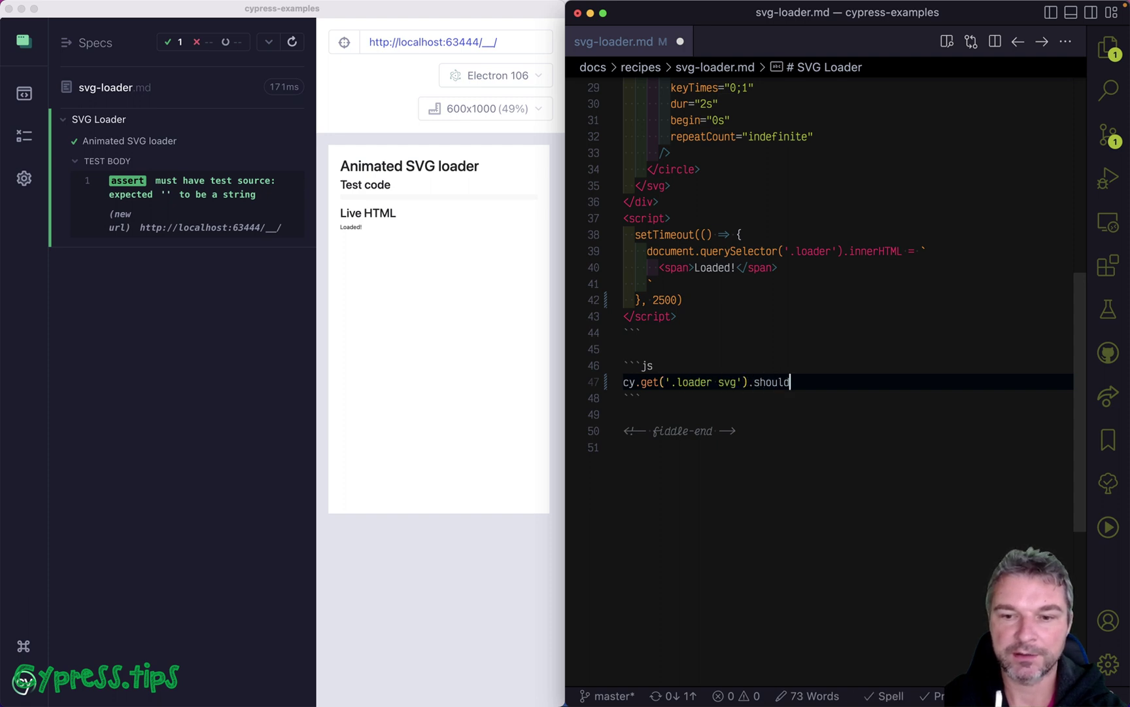
type("('be.visible")
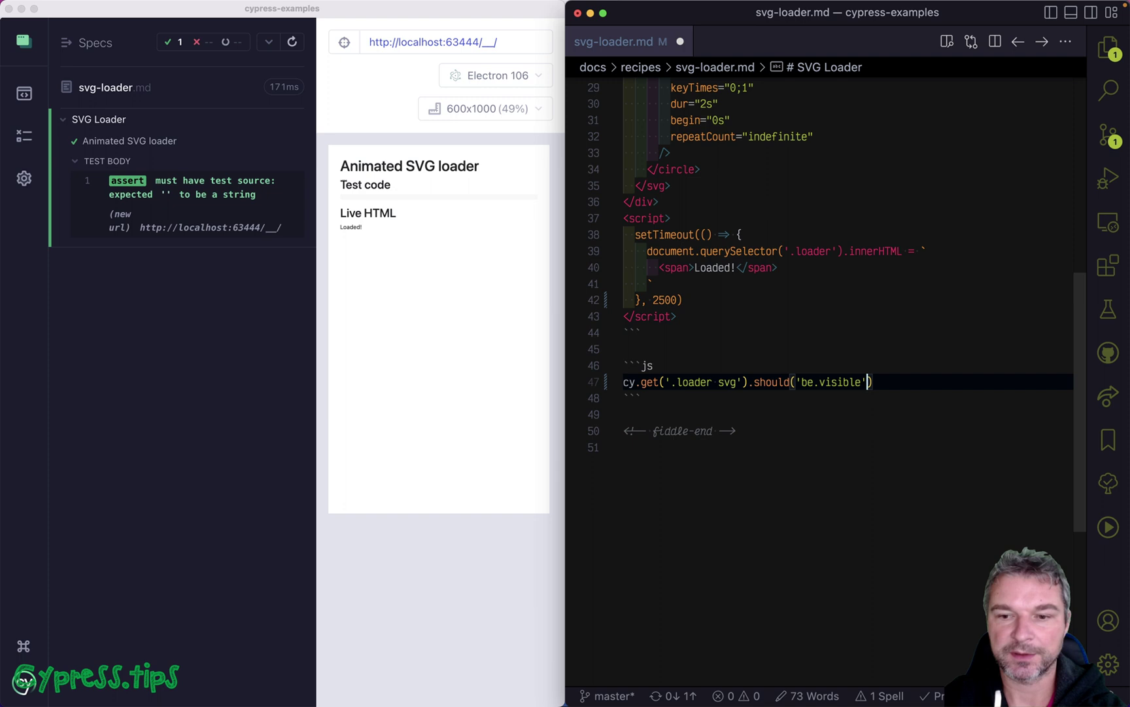
key("super+s")
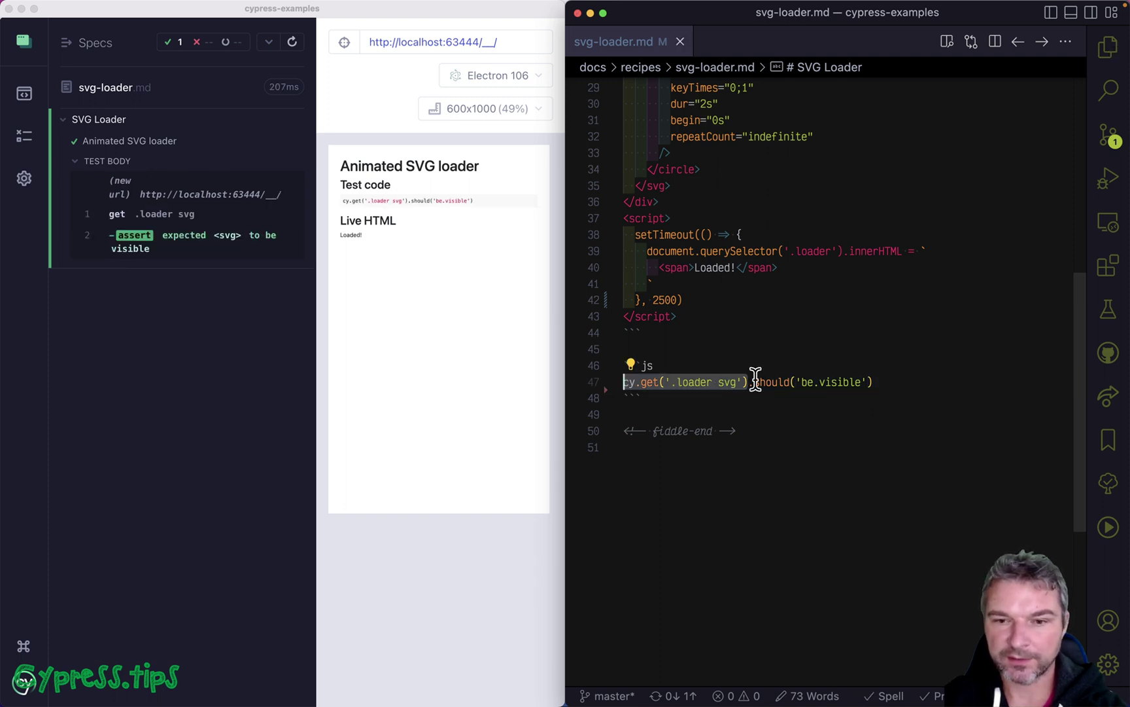
Duplicate the cy.get('.loader svg') line with .should('not.exist') and save to rerun.
key("super+c")
key("super+Right")
key("Return")
key("super+v")
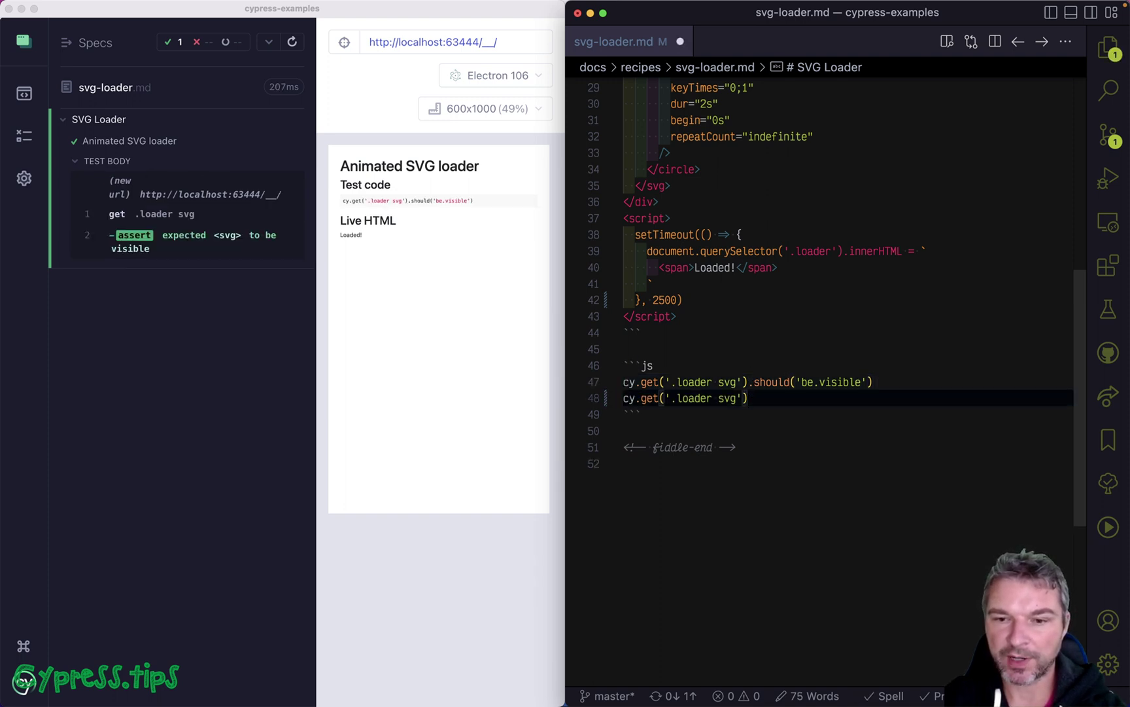
type(".should('")
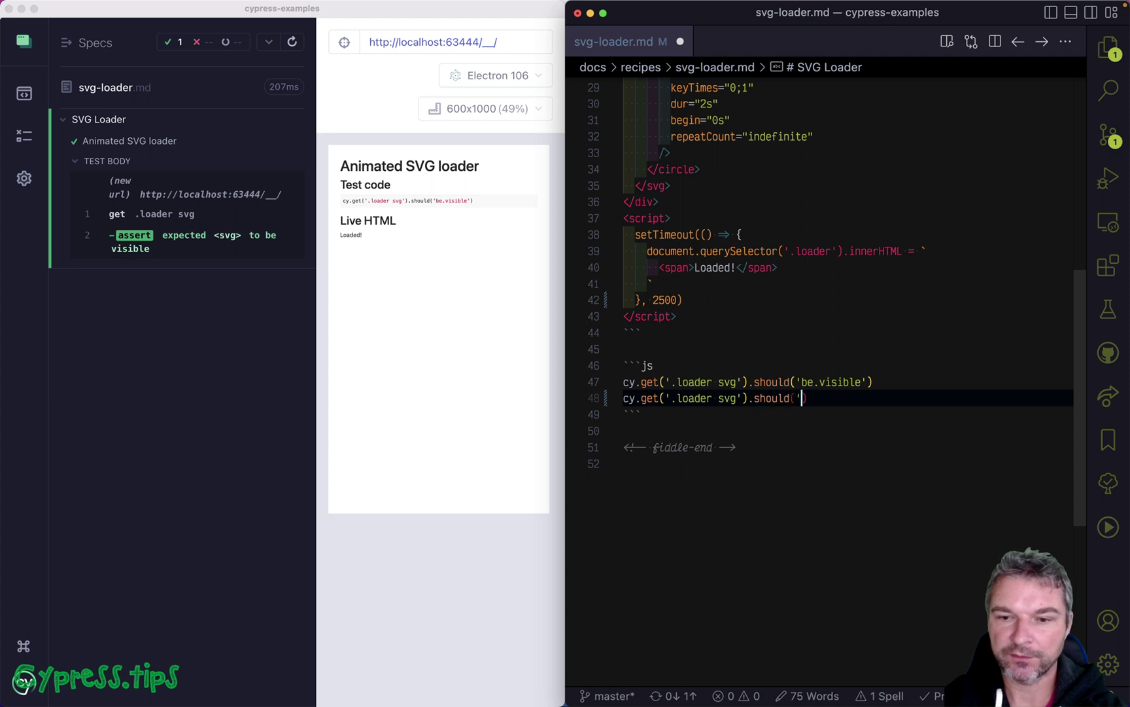
type("not.exist")
key("super+s")
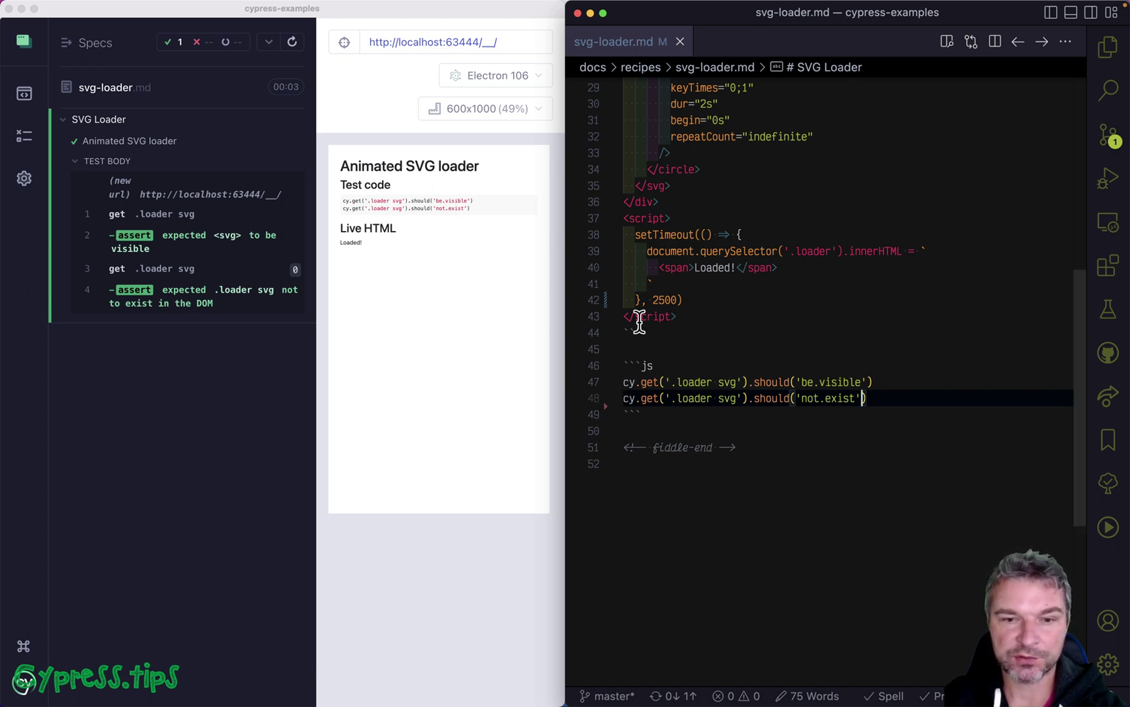
double_click(715, 266)
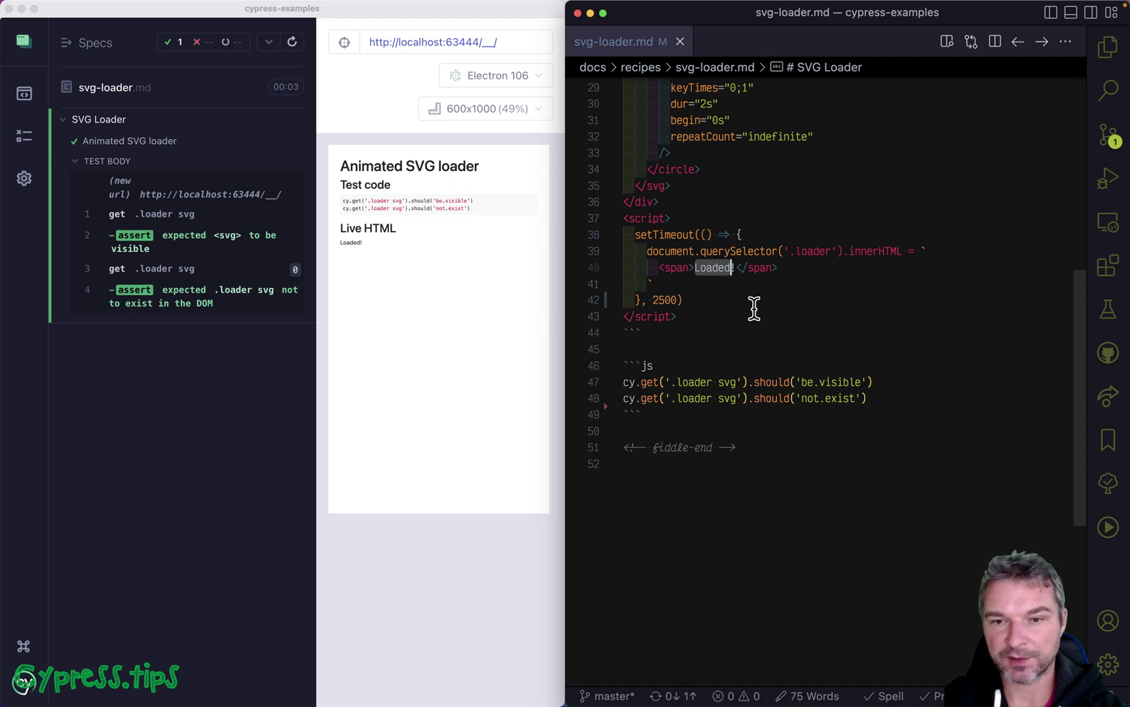
Add cy.contains('.loader', 'Loaded') on a new line and save to rerun the spec.
left_click(883, 397)
key("Return")
type("c")
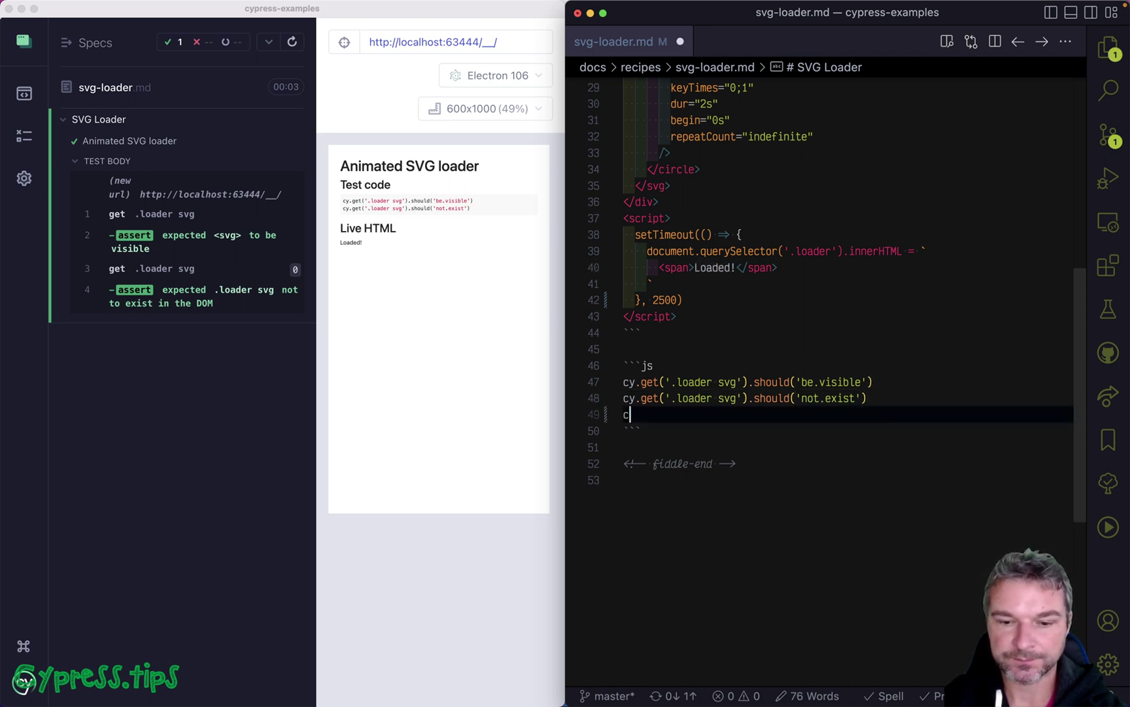
type("y.contains('.l")
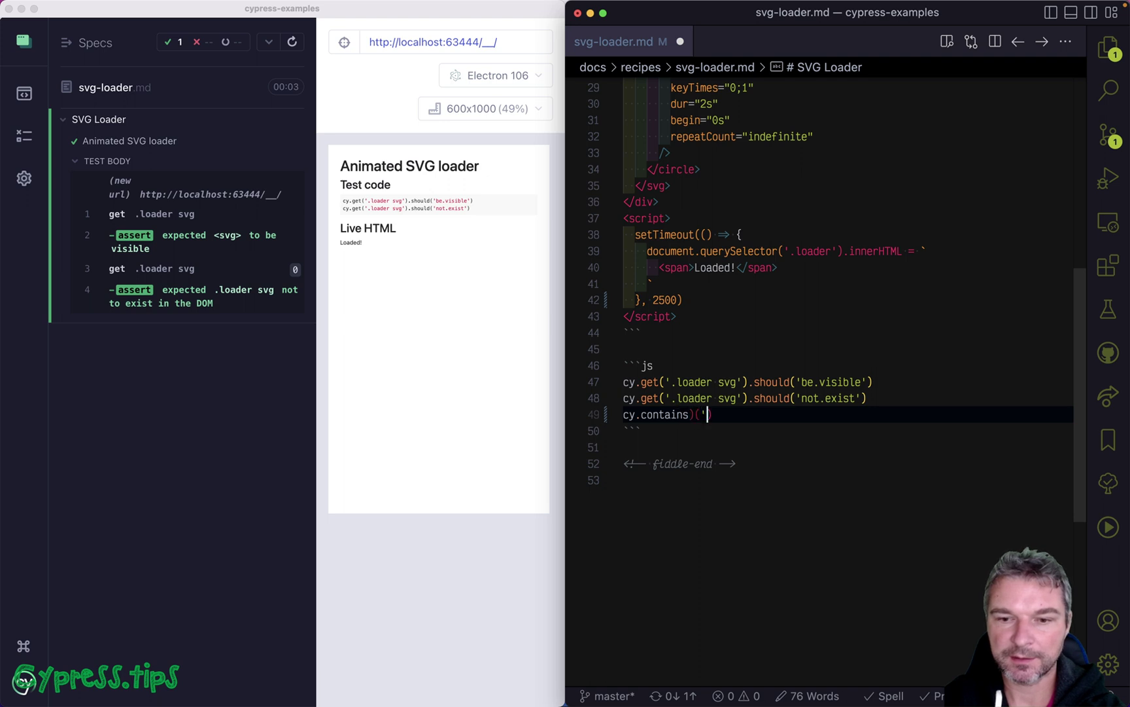
type("oader', 'Loaded")
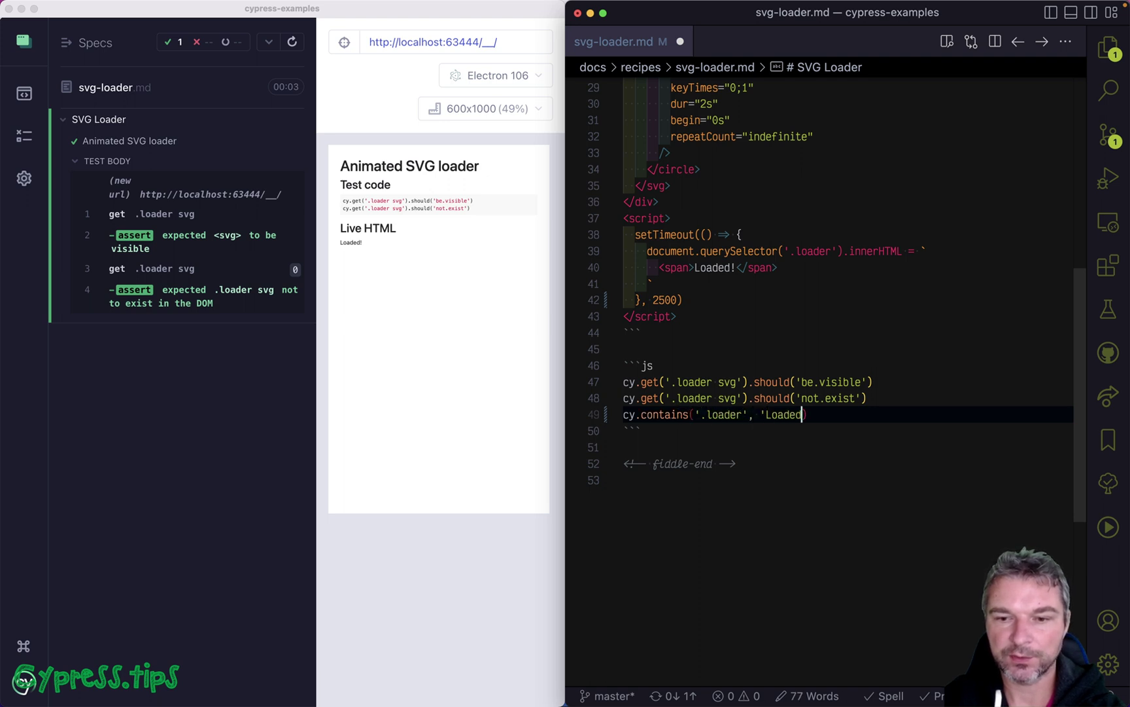
type("')")
key("ctrl+s")
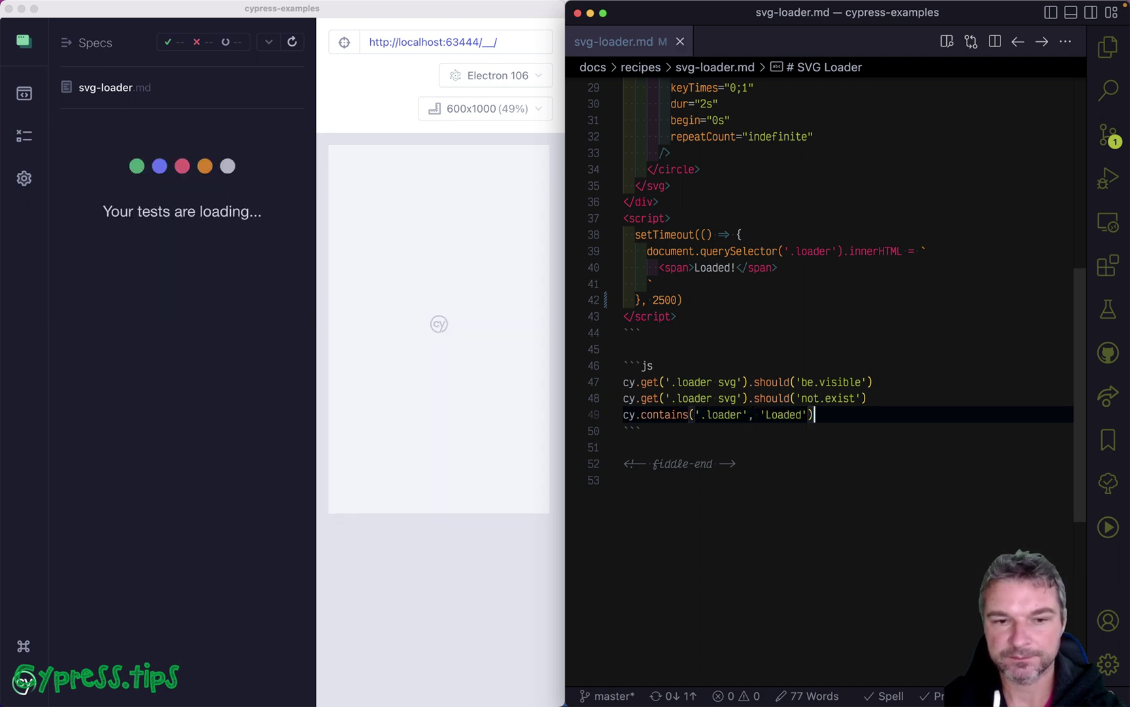